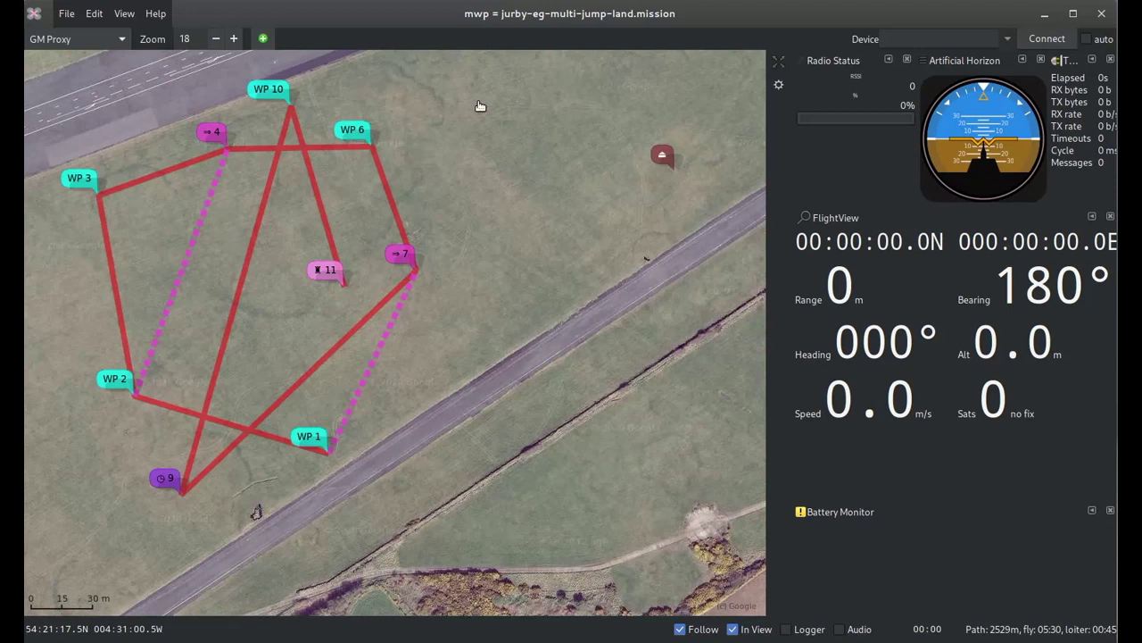
# - Open the Mission Editor and select the LAND step, item 11 of the multi-jump mission
pyautogui.click(778, 87)
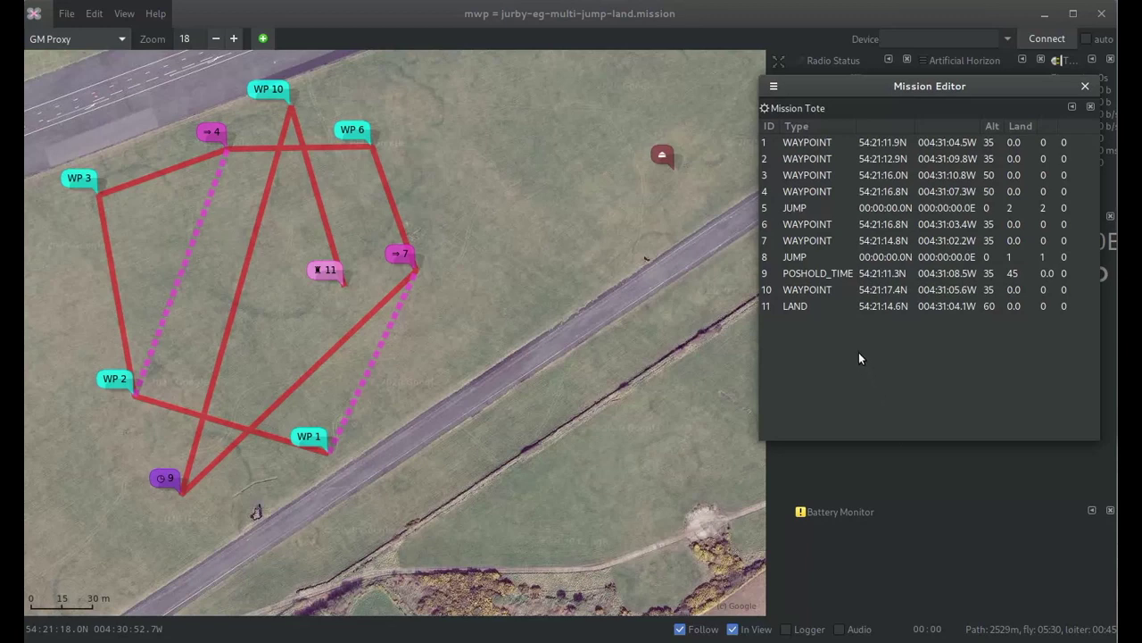
pyautogui.click(802, 309)
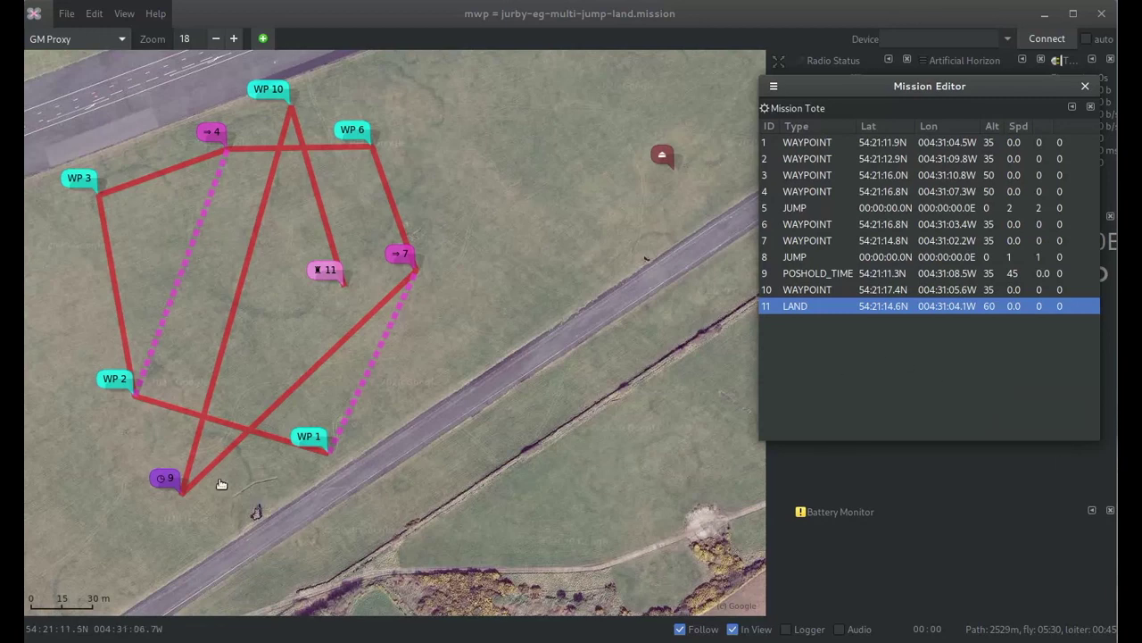
pyautogui.click(814, 274)
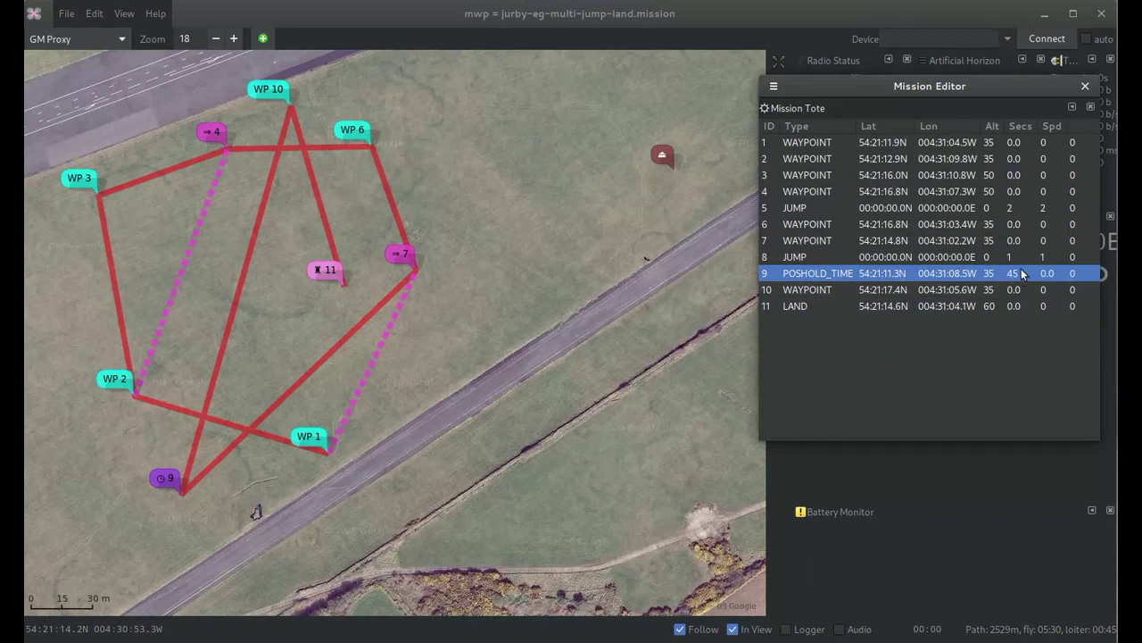
pyautogui.moveTo(1026, 275)
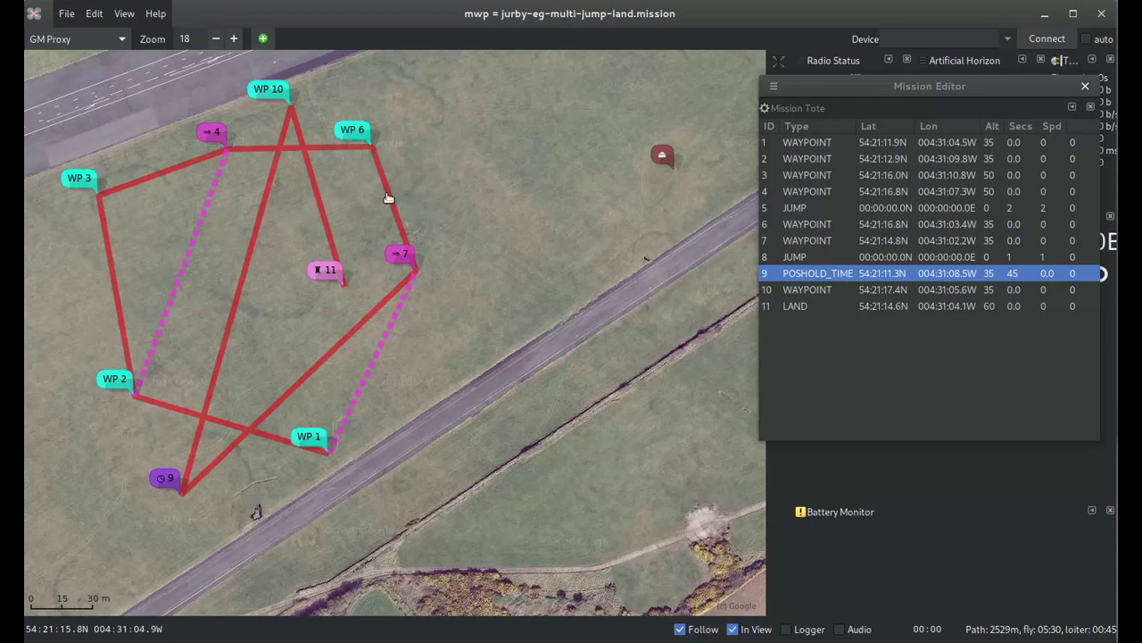
pyautogui.moveTo(817, 191)
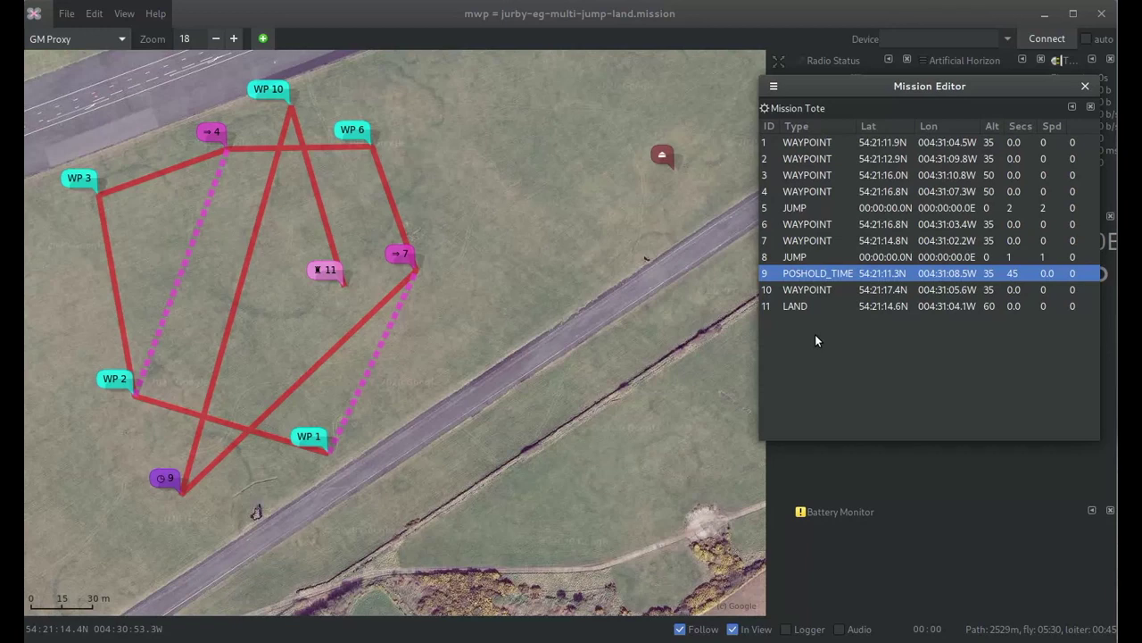
pyautogui.click(827, 191)
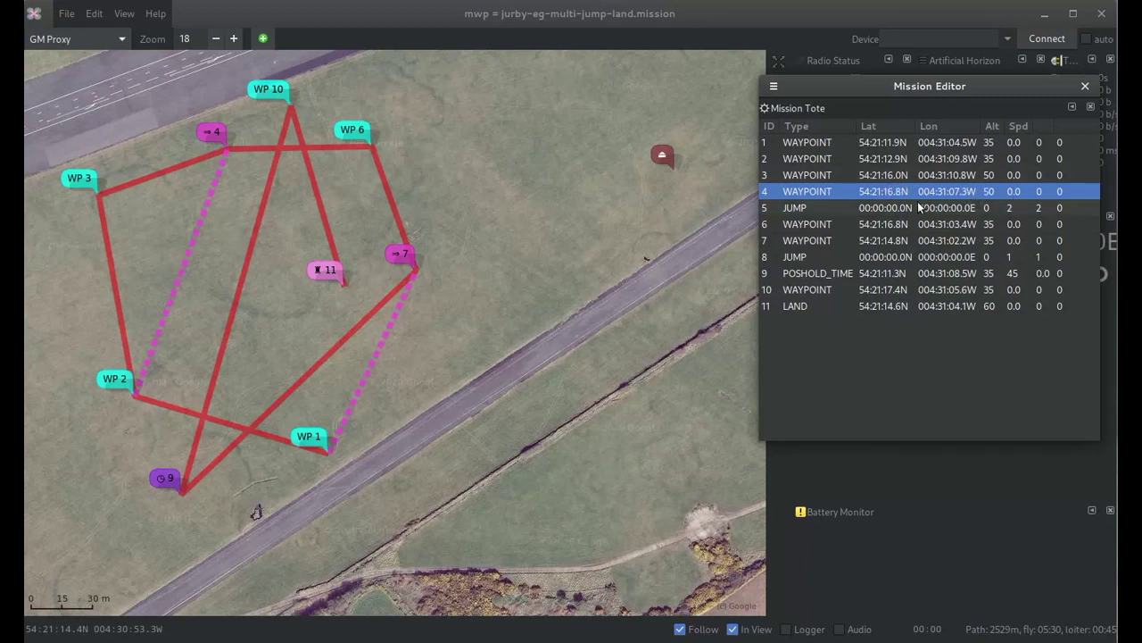
pyautogui.moveTo(827, 223)
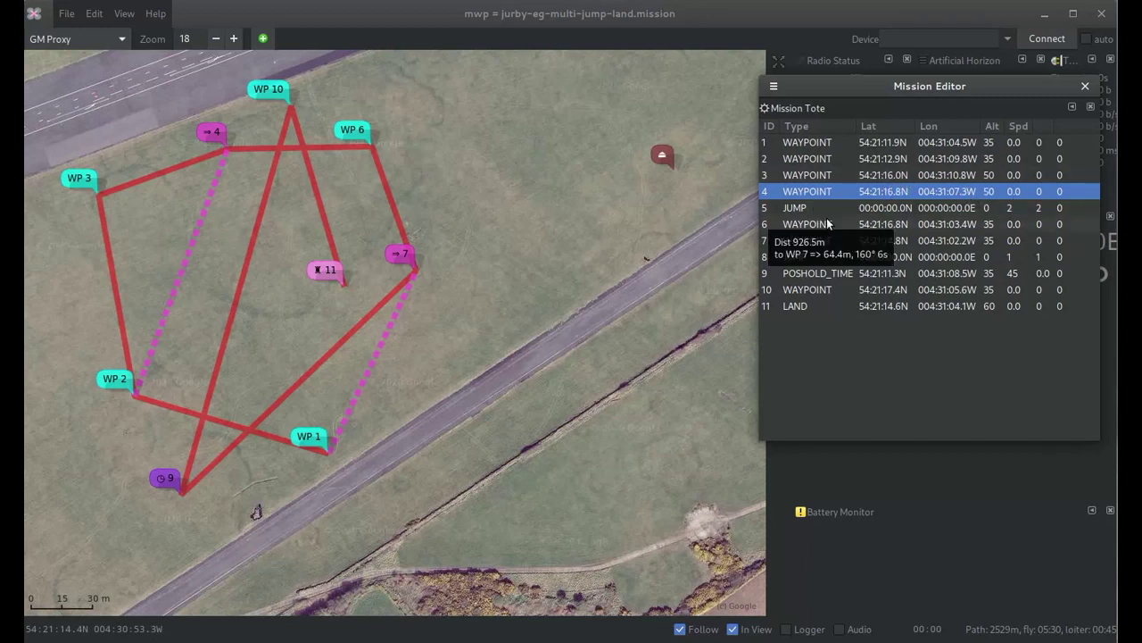
pyautogui.click(828, 213)
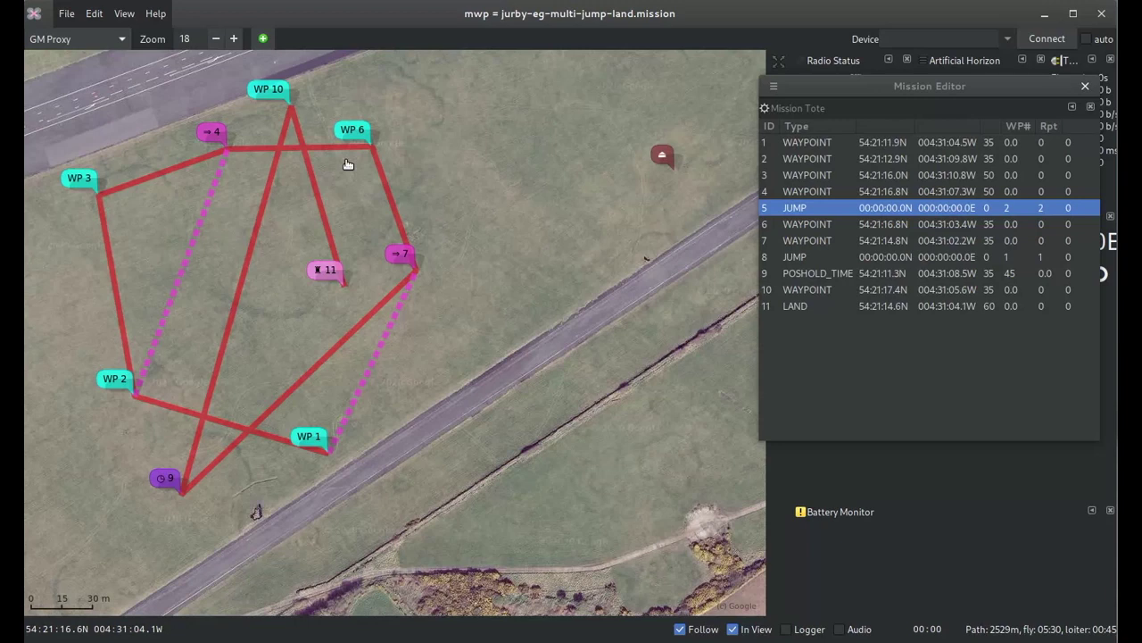
pyautogui.click(1040, 210)
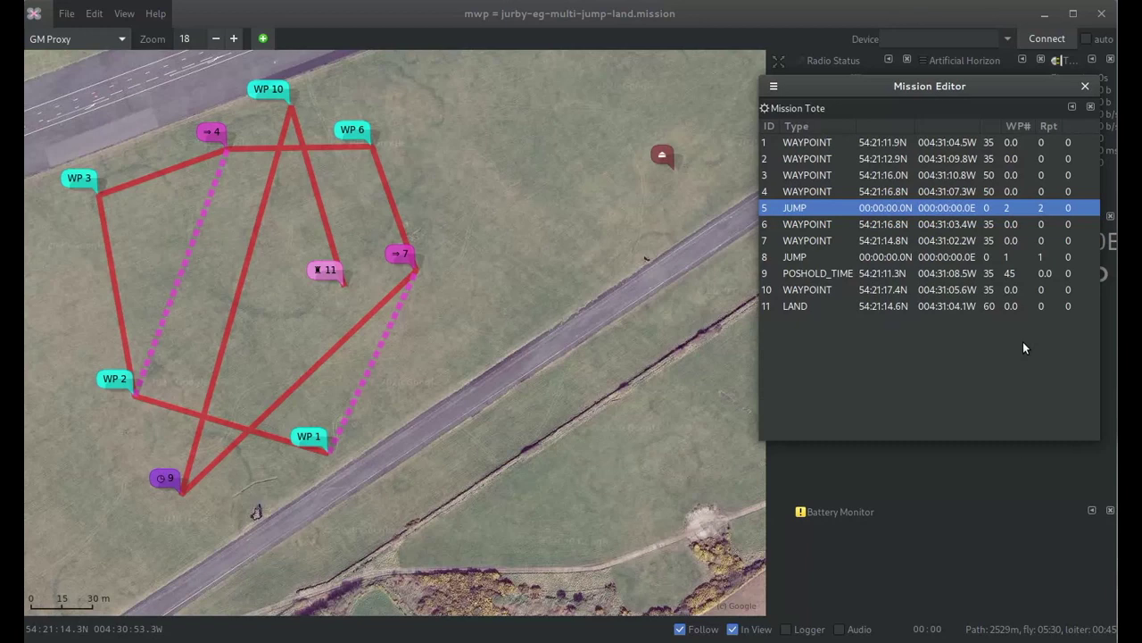
pyautogui.click(821, 249)
pyautogui.click(802, 256)
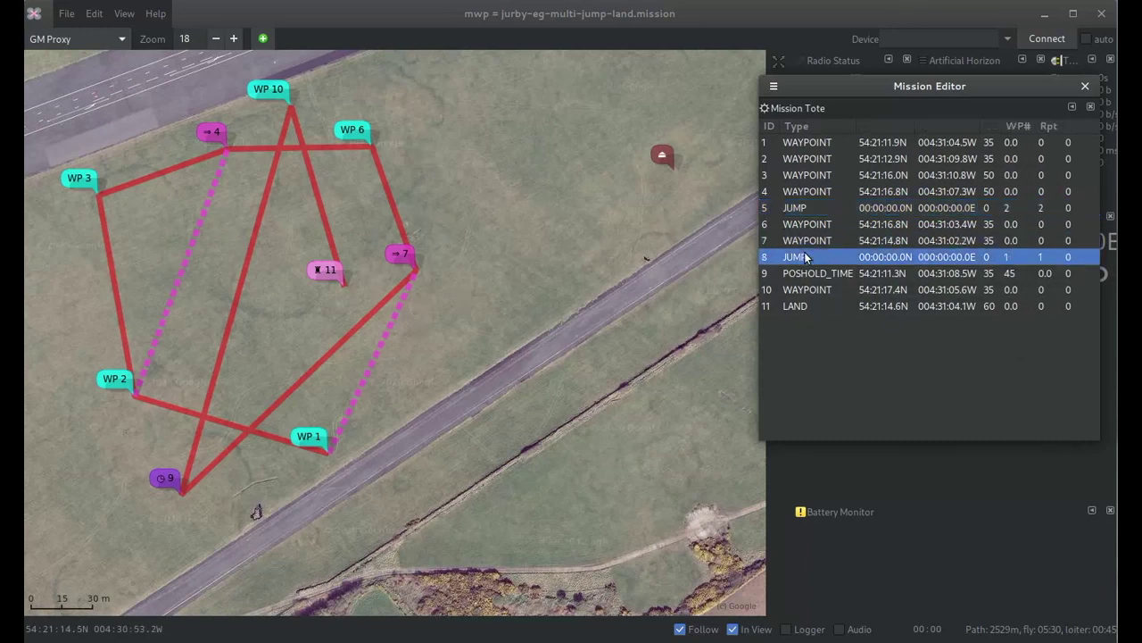
pyautogui.click(817, 243)
pyautogui.moveTo(1056, 277)
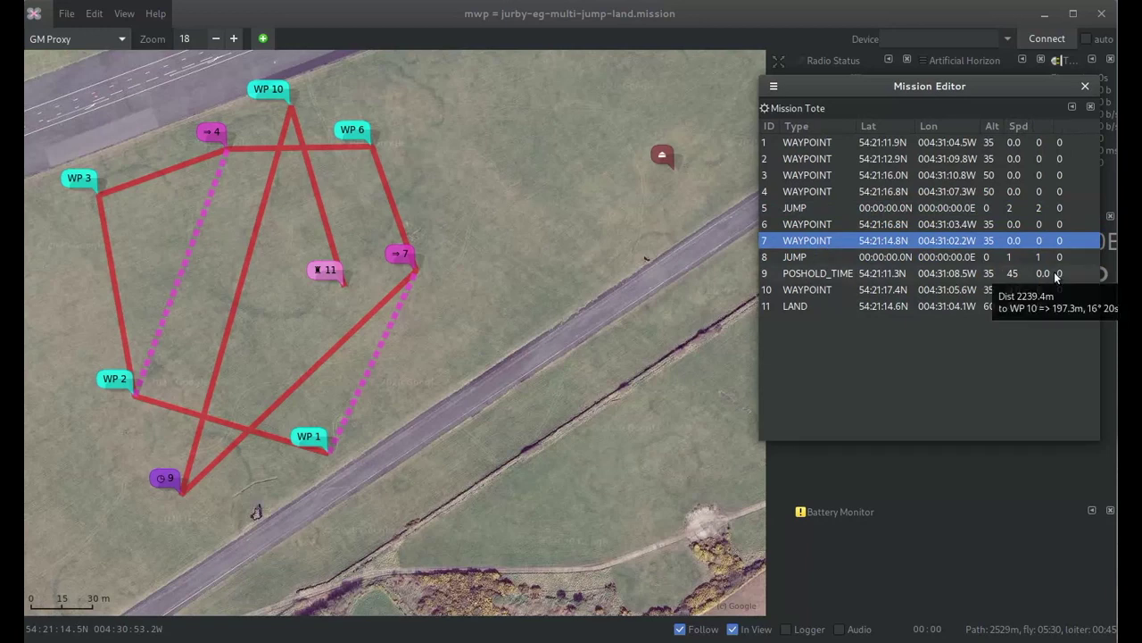
pyautogui.click(538, 399)
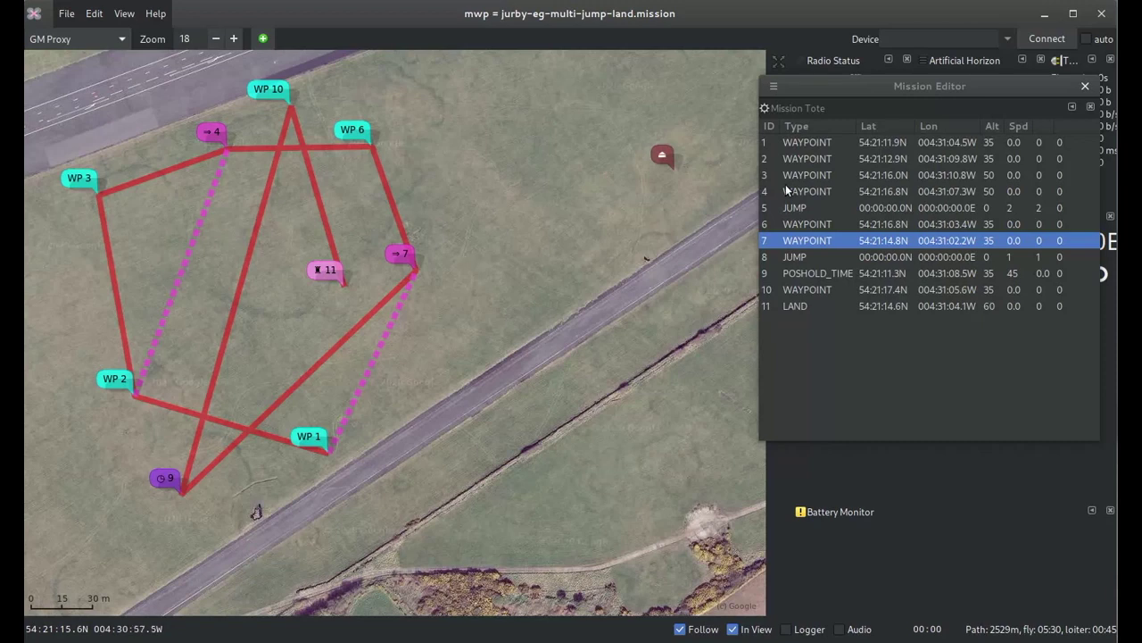
# - Start a Preview Mission flight from the WP 4 marker's map menu
pyautogui.rightClick(847, 338)
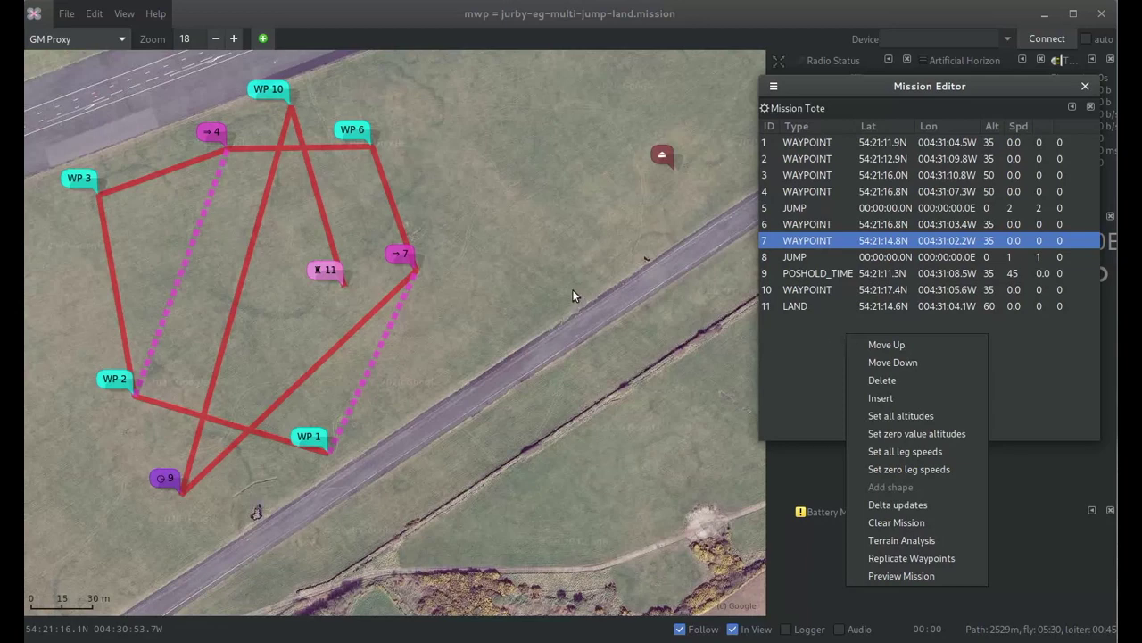
pyautogui.press('Escape')
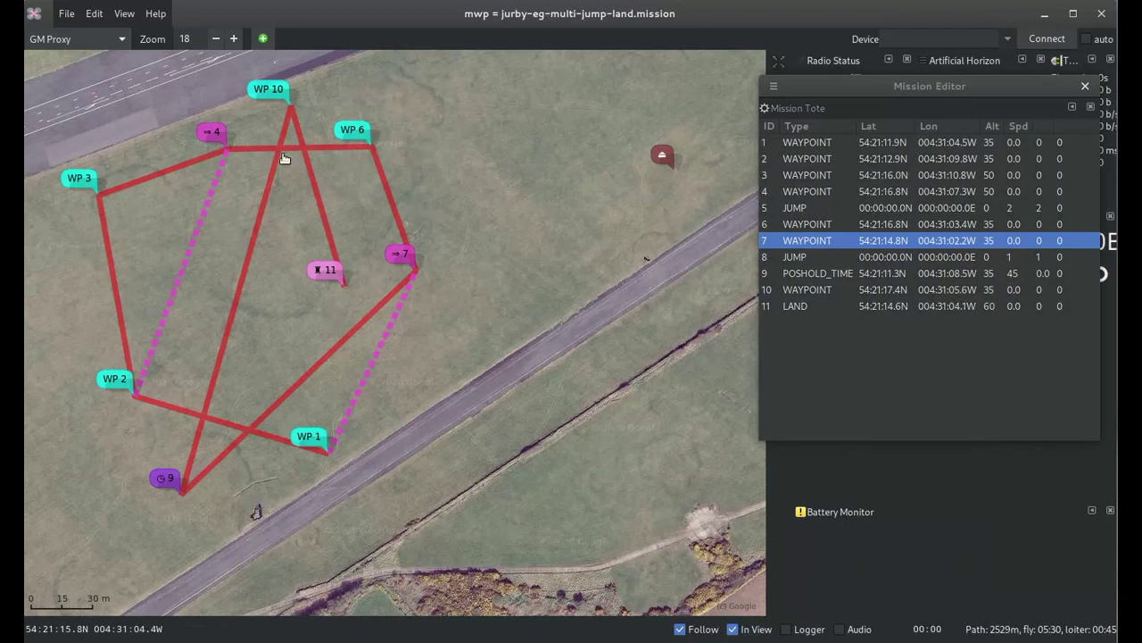
pyautogui.rightClick(205, 141)
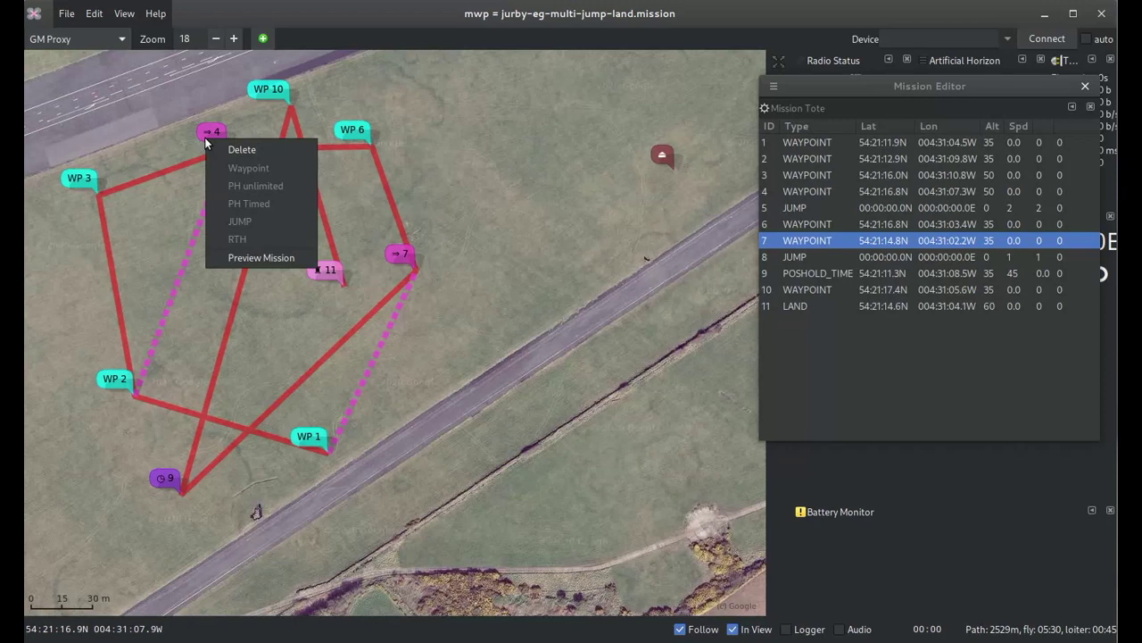
pyautogui.click(246, 259)
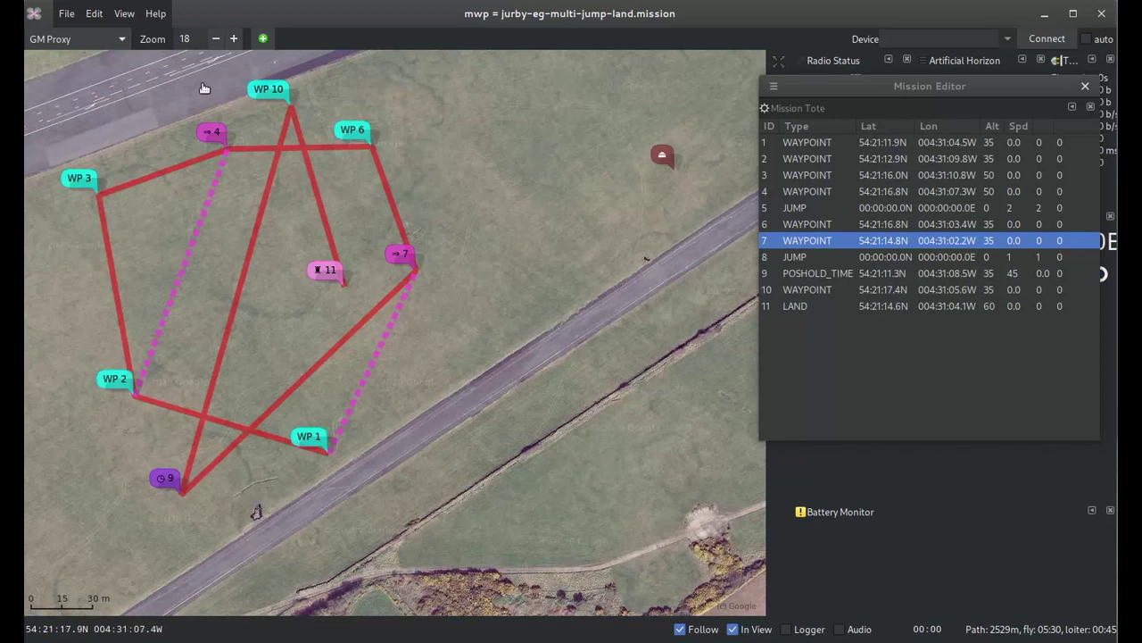
pyautogui.click(67, 14)
pyautogui.click(73, 35)
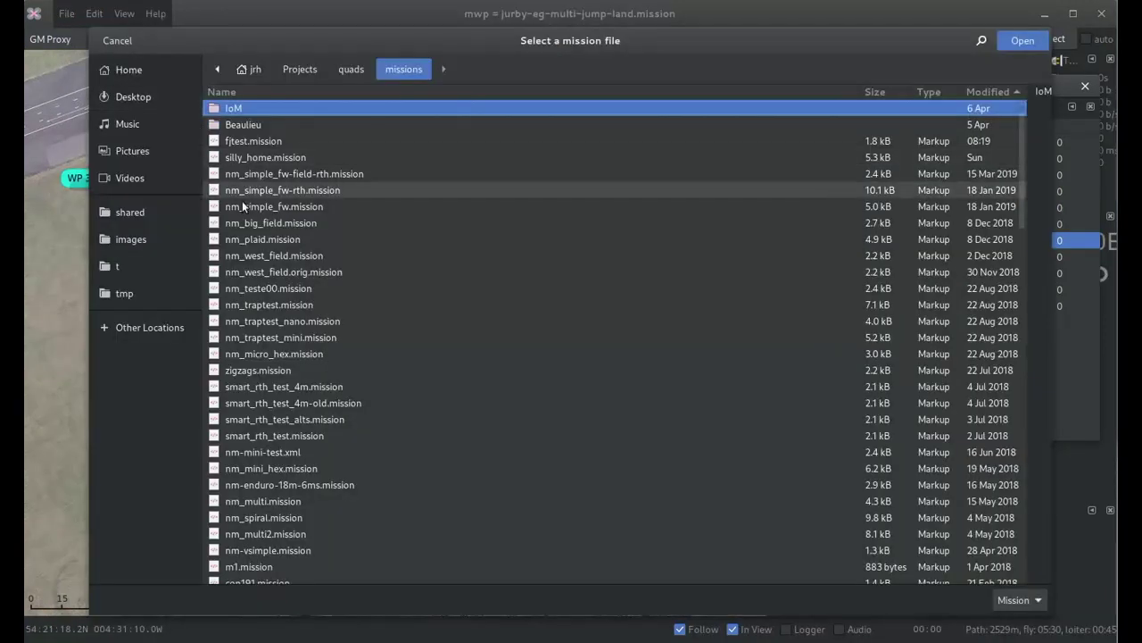
pyautogui.doubleClick(261, 141)
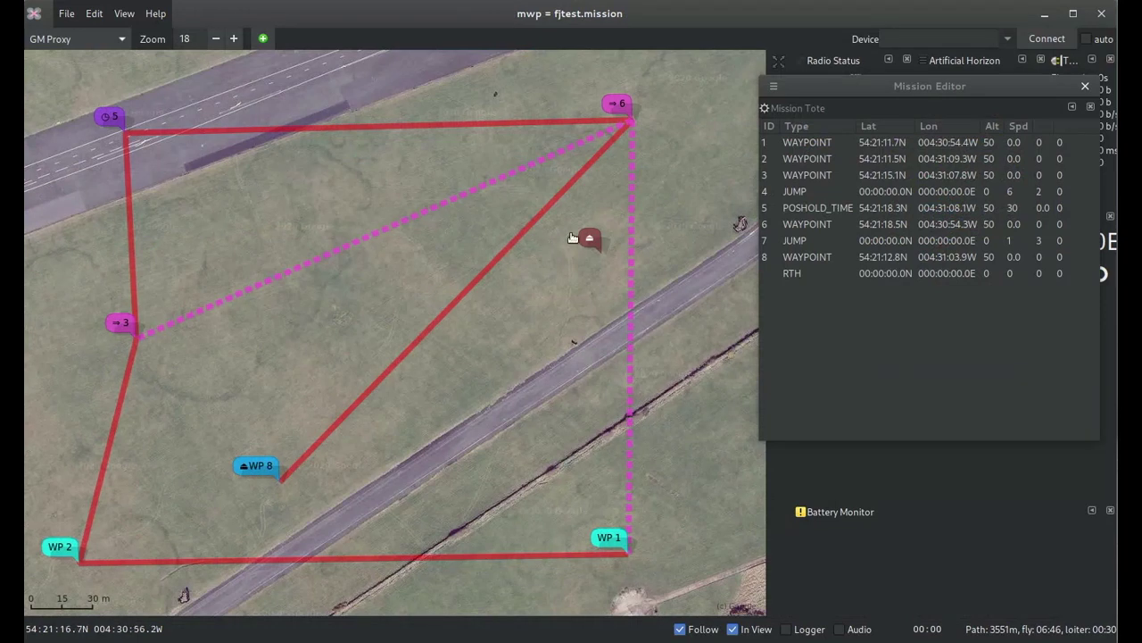
pyautogui.moveTo(589, 238)
pyautogui.mouseDown()
pyautogui.moveTo(727, 182)
pyautogui.moveTo(723, 115)
pyautogui.moveTo(717, 201)
pyautogui.mouseUp()
pyautogui.click(764, 319)
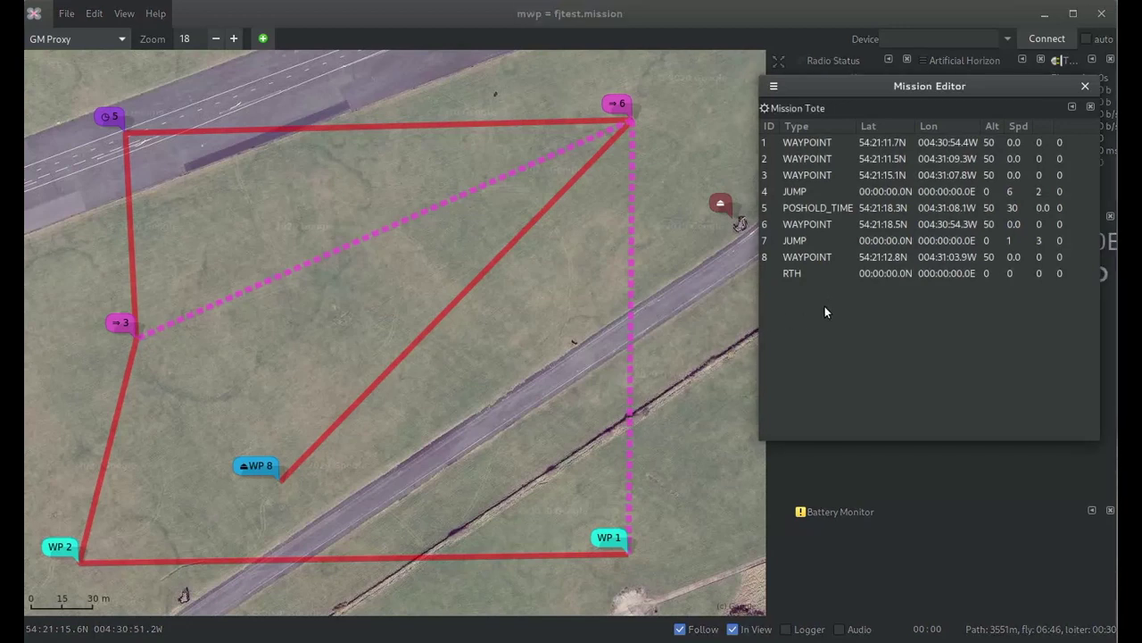
pyautogui.click(824, 209)
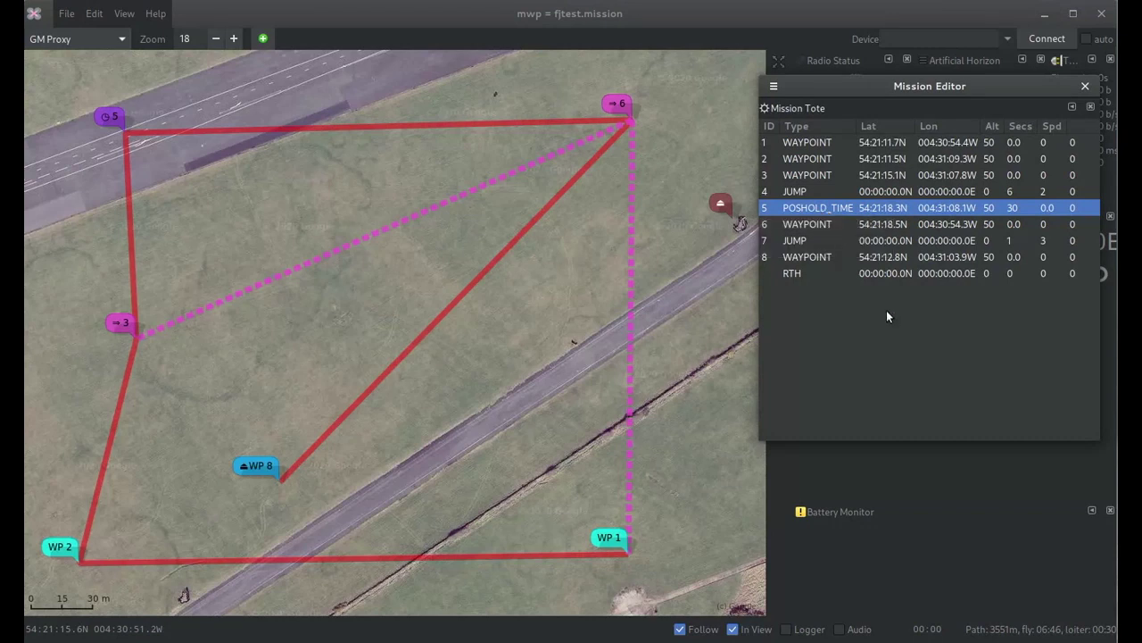
pyautogui.click(636, 139)
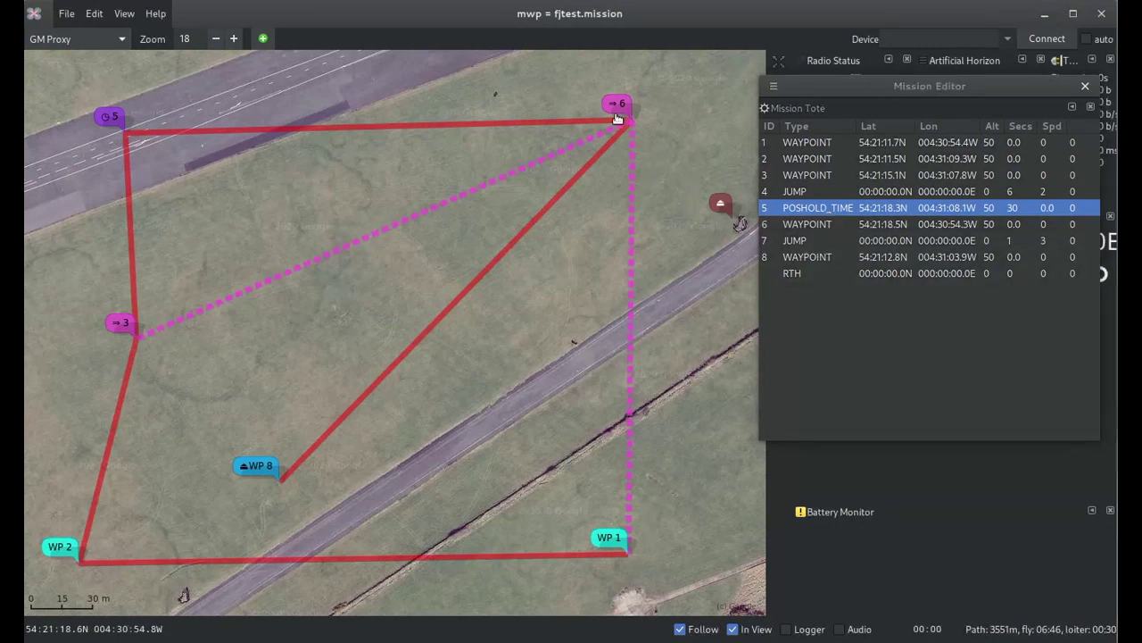
pyautogui.click(1004, 239)
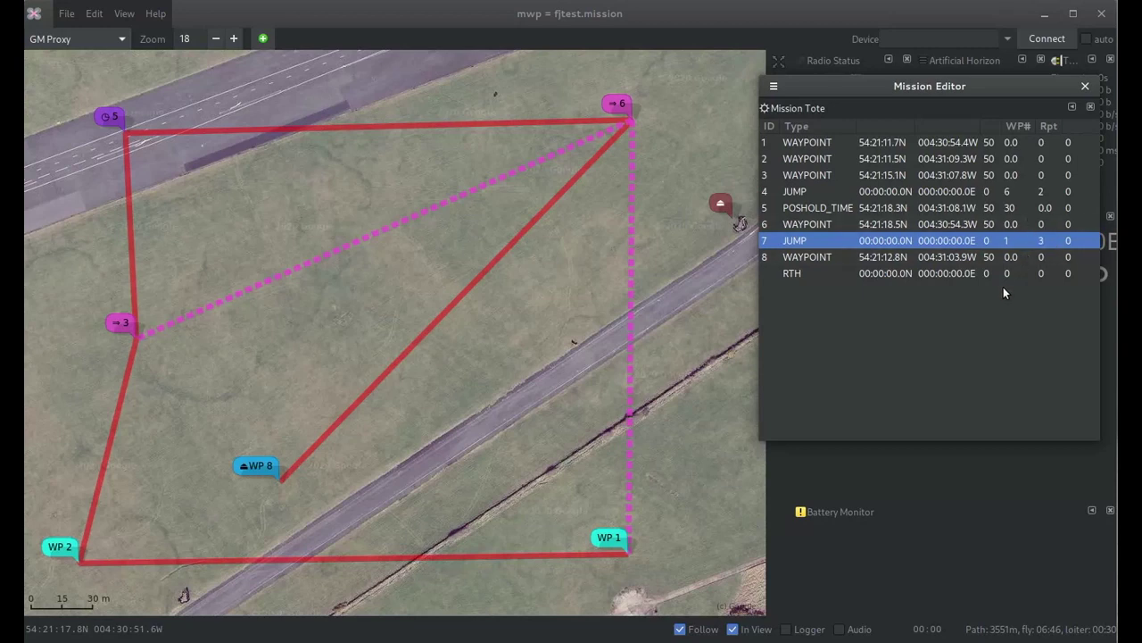
pyautogui.click(812, 175)
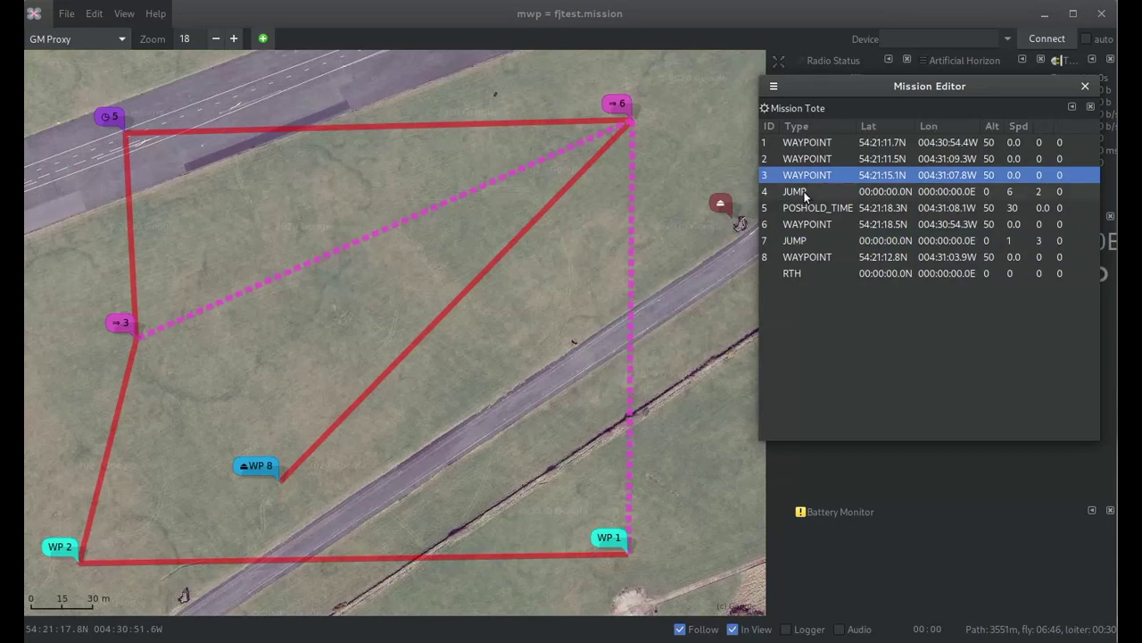
pyautogui.click(805, 193)
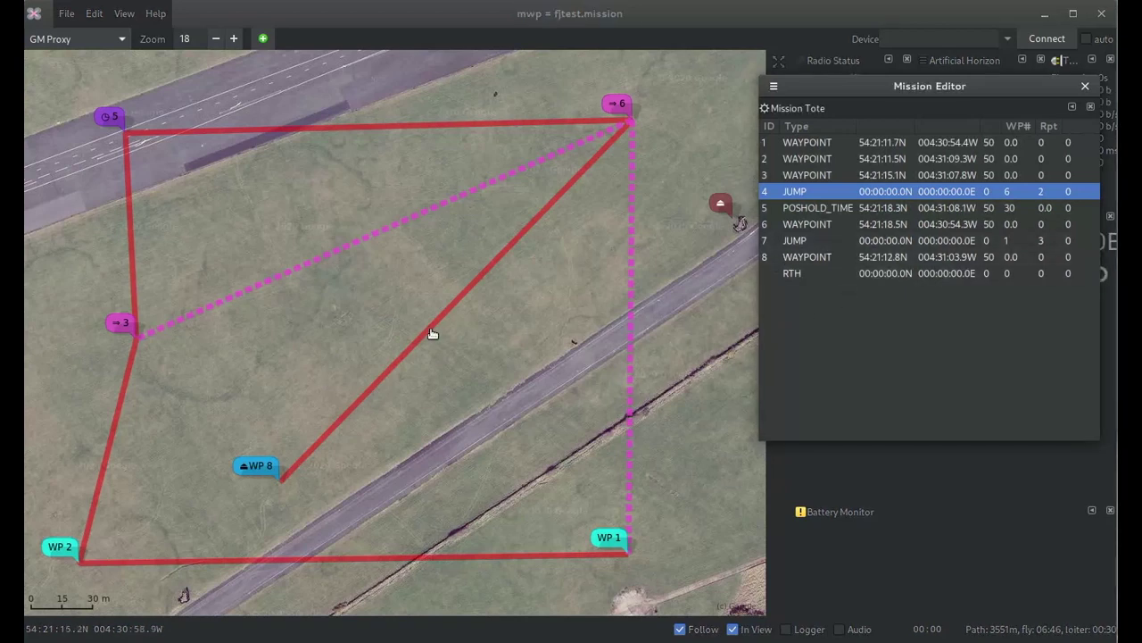
# - Delete the forward JUMP marker at WP 3 on the map, leaving eight mission items
pyautogui.rightClick(115, 330)
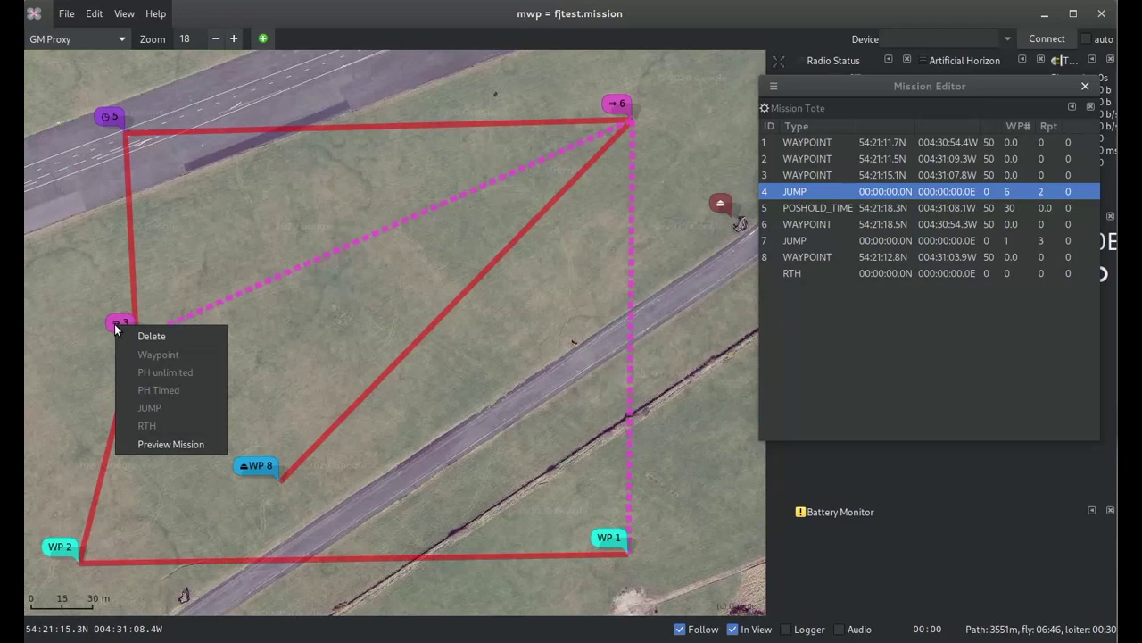
pyautogui.click(166, 336)
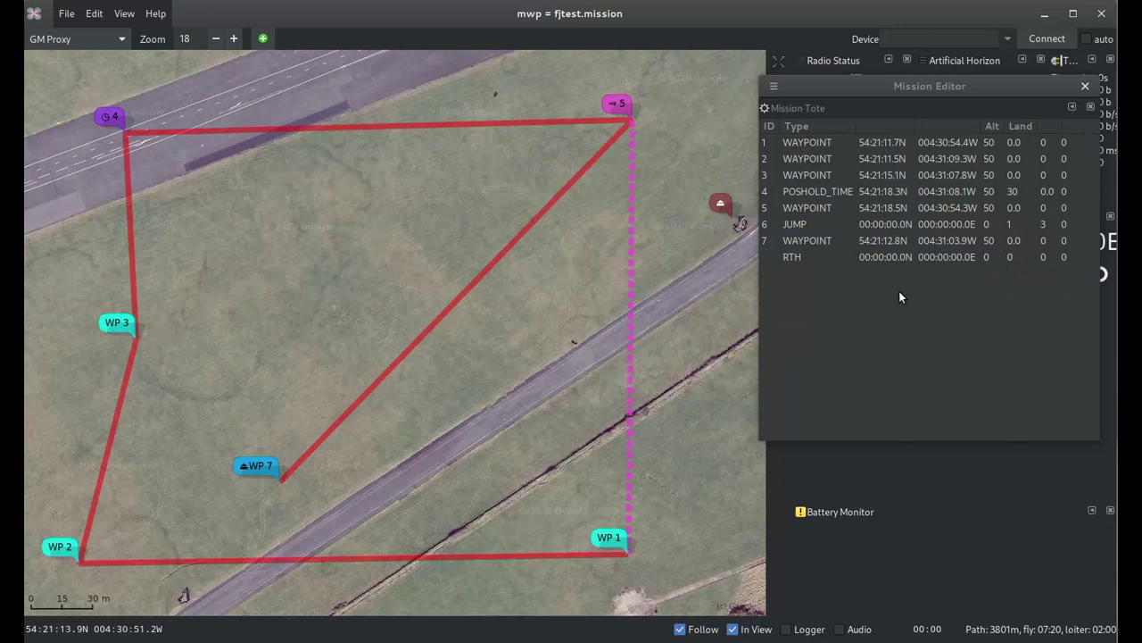
# - Delete the backward JUMP row in the Mission Editor, leaving seven items ending in RTH
pyautogui.click(813, 222)
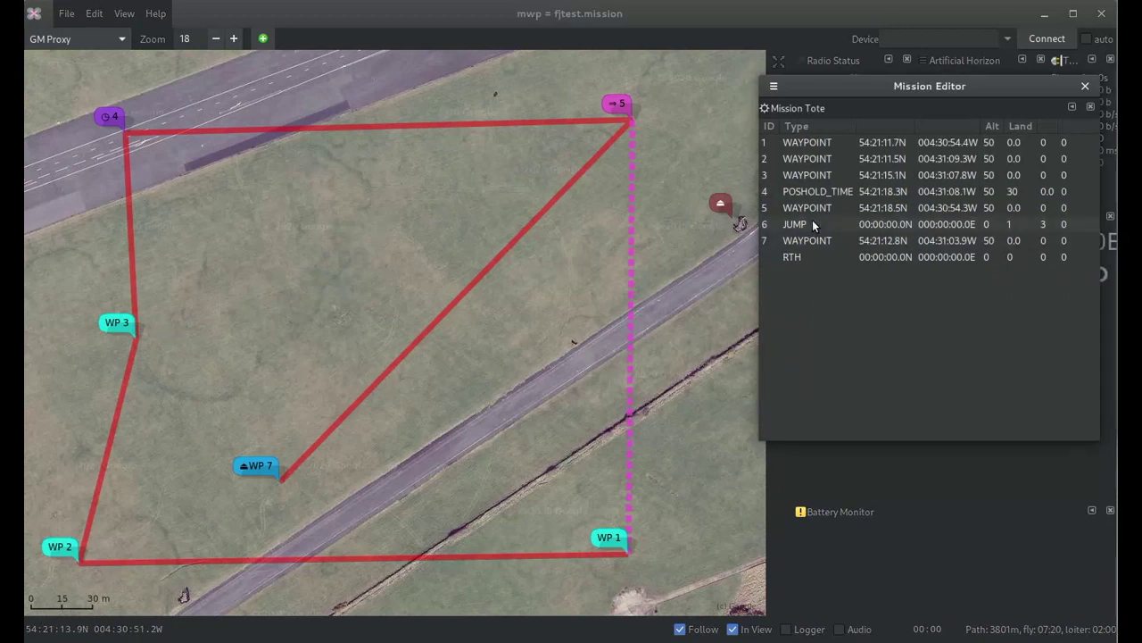
pyautogui.click(813, 222)
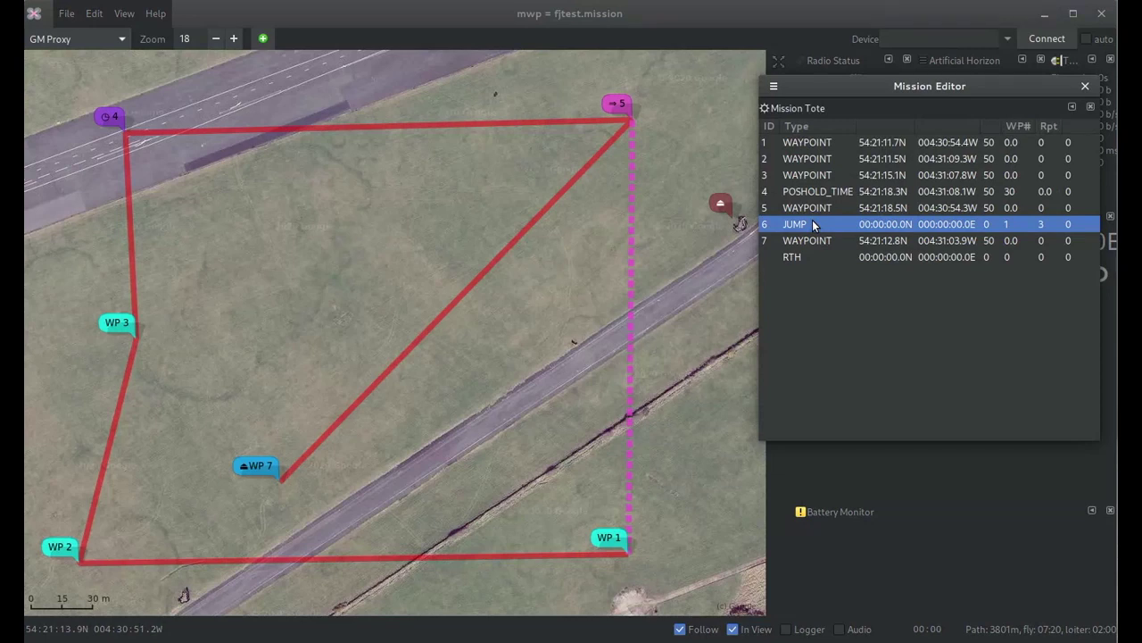
pyautogui.rightClick(812, 224)
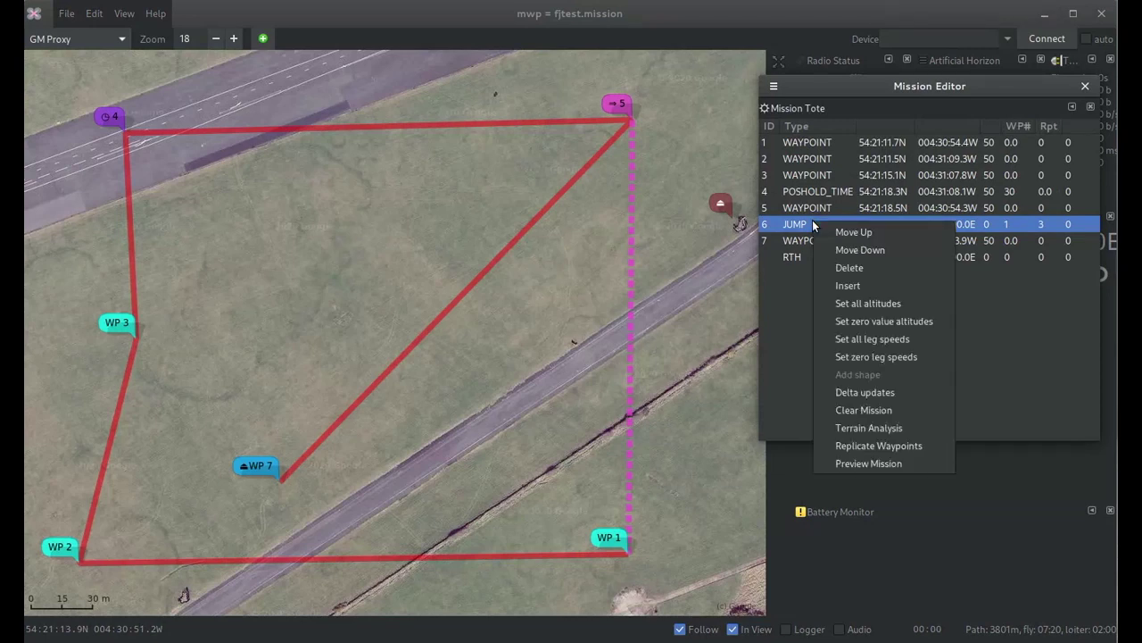
pyautogui.click(887, 262)
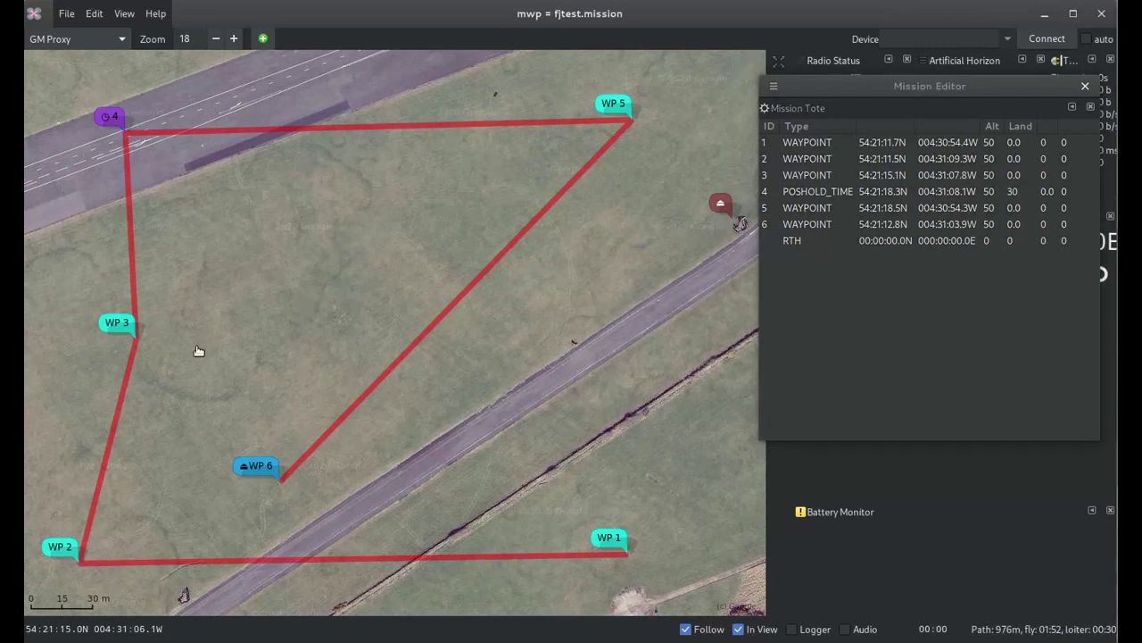
# - Insert a JUMP after WP 3 on the map, targeting WP 6 with 2 repeats
pyautogui.rightClick(113, 324)
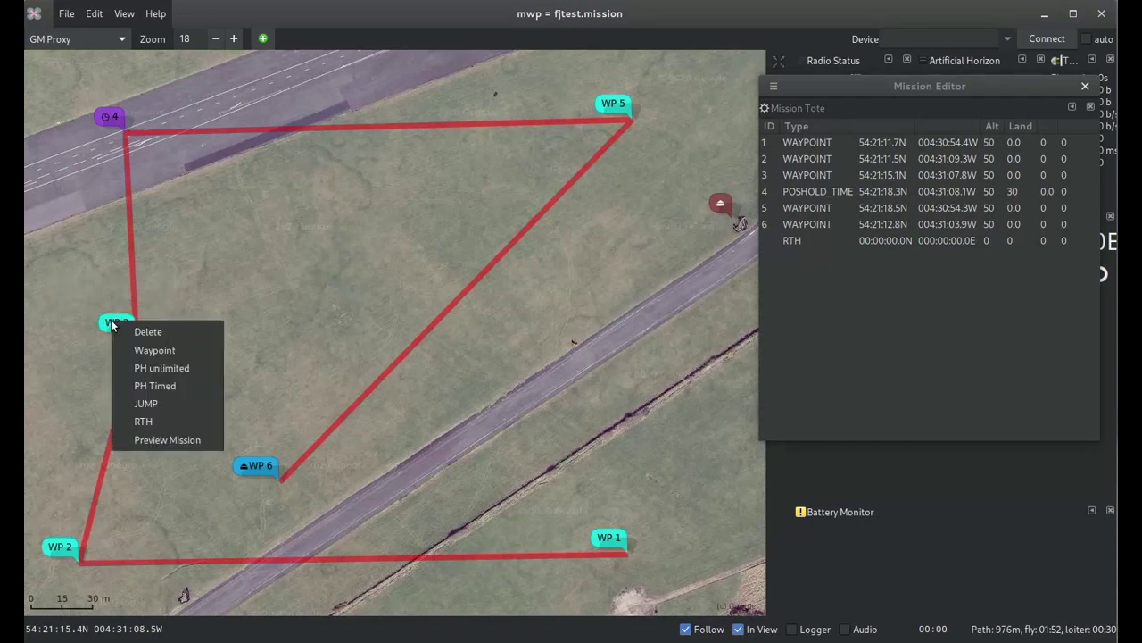
pyautogui.click(164, 404)
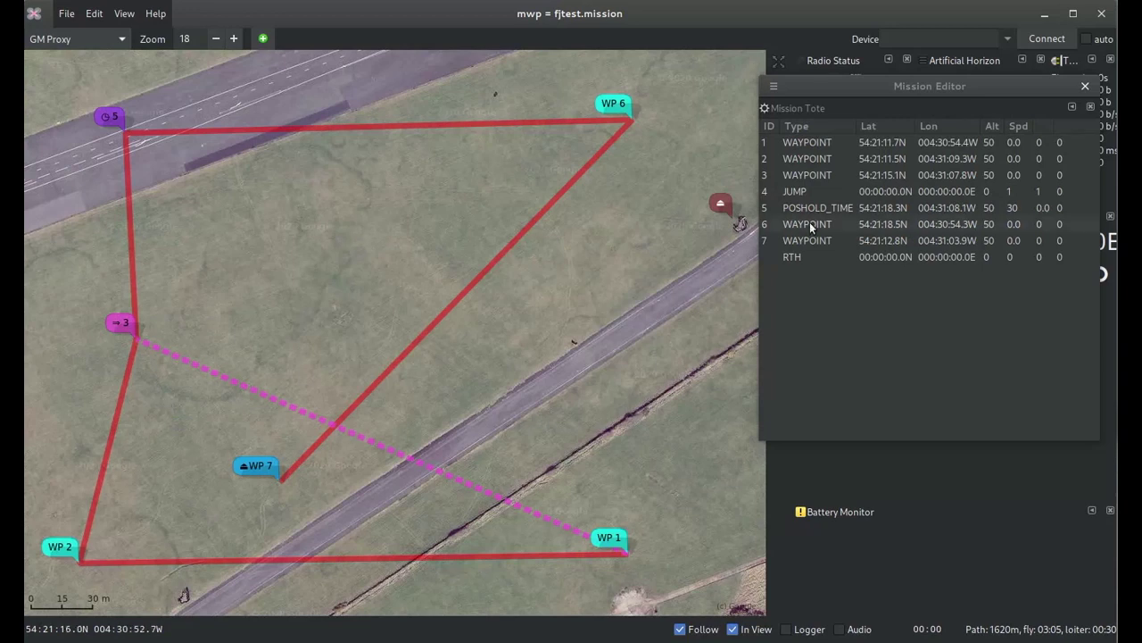
pyautogui.click(956, 196)
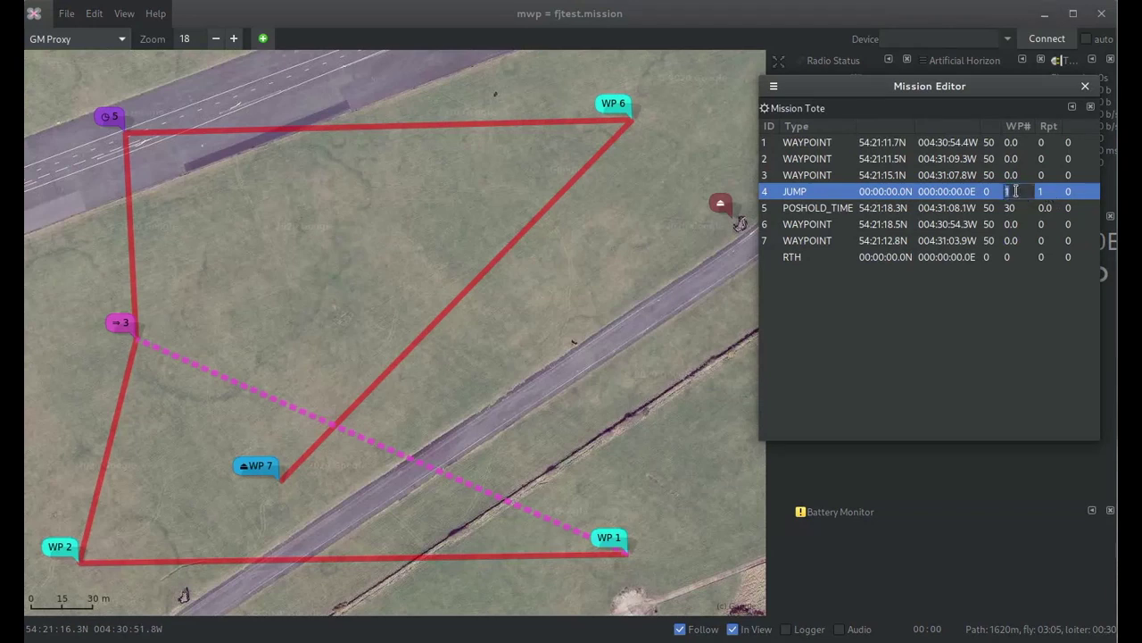
pyautogui.write('6')
pyautogui.click(1048, 193)
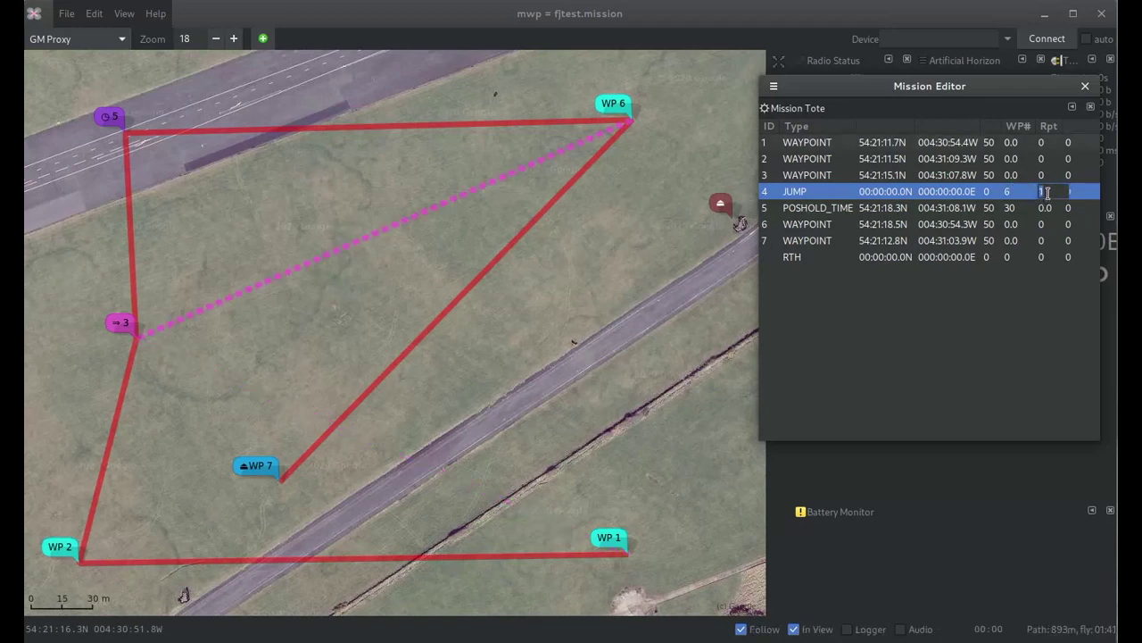
pyautogui.write('2')
# - Add a JUMP after waypoint 6 returning to WP 1, with its repeat count set to 3
pyautogui.click(836, 227)
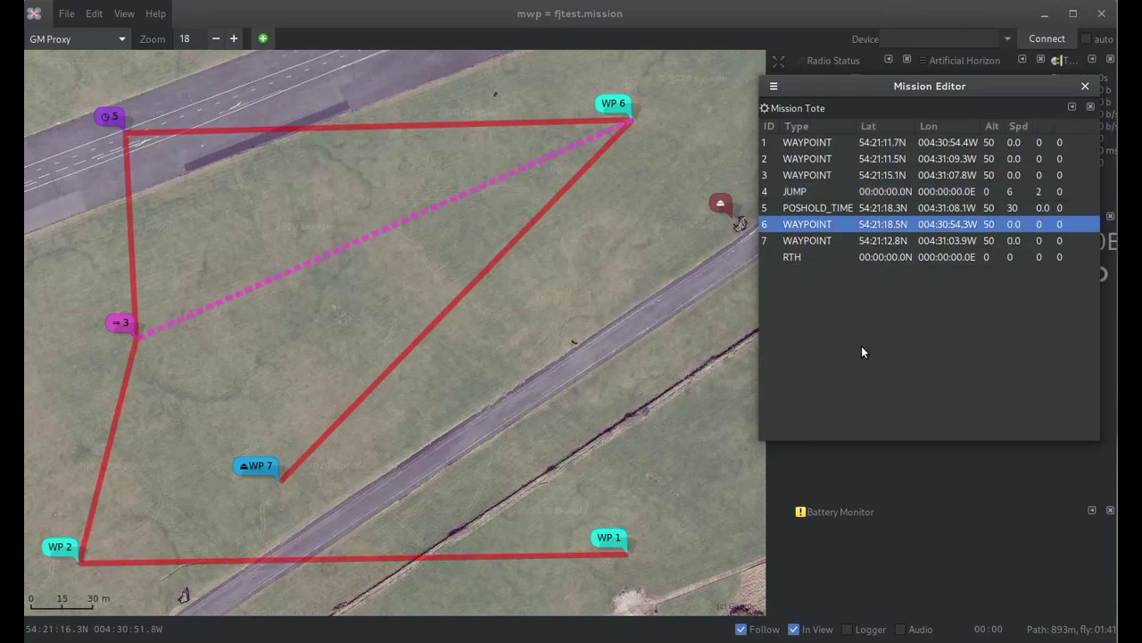
pyautogui.click(840, 223)
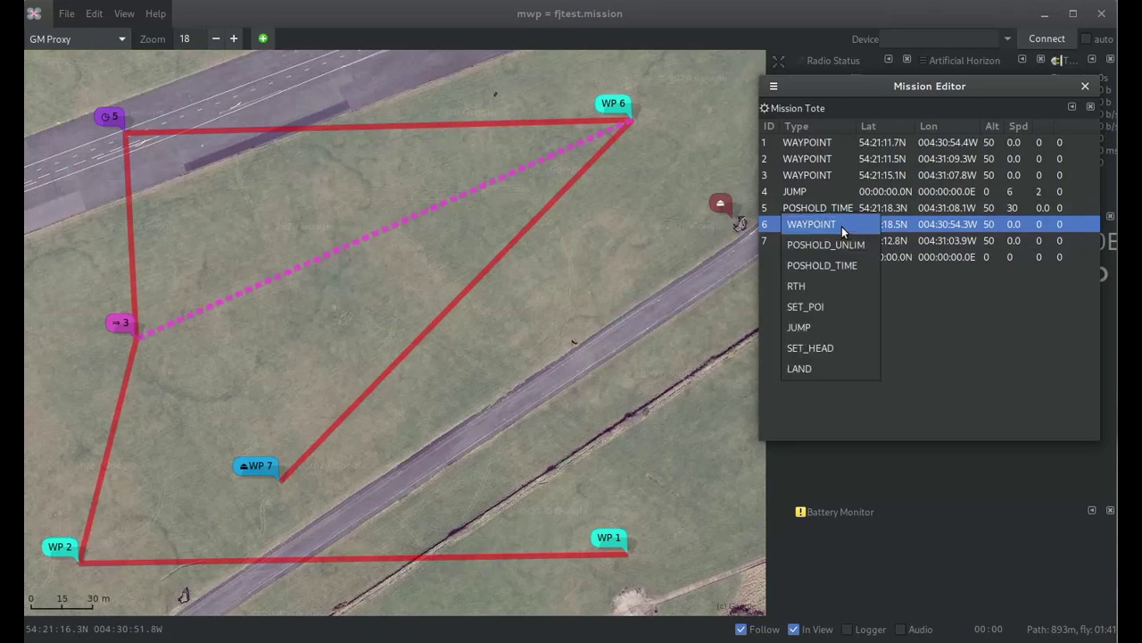
pyautogui.click(838, 323)
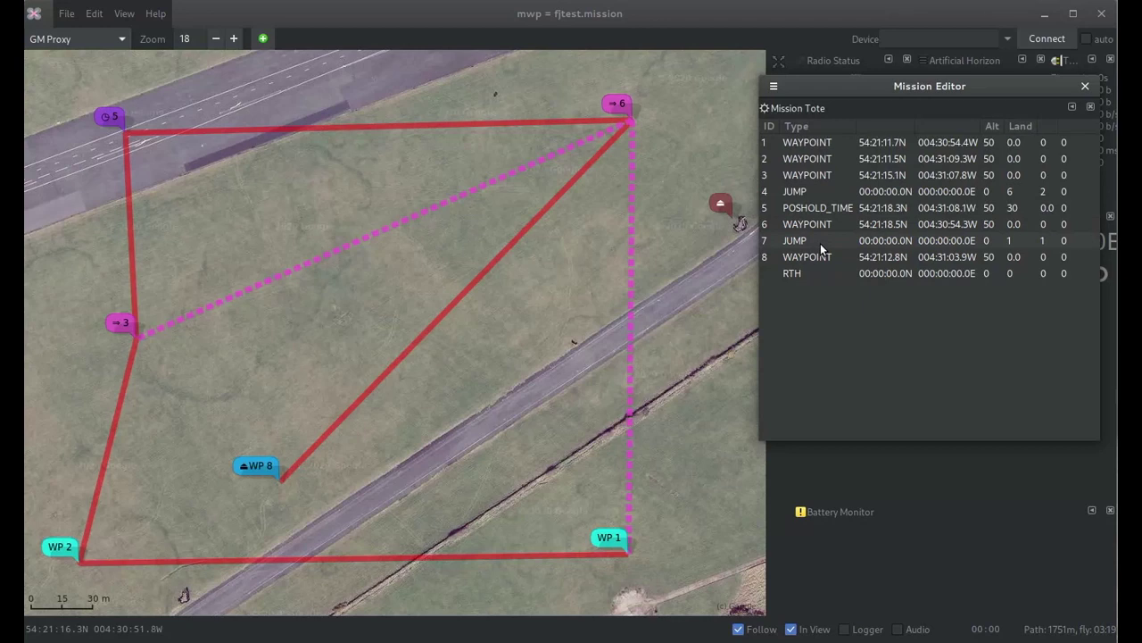
pyautogui.click(1050, 245)
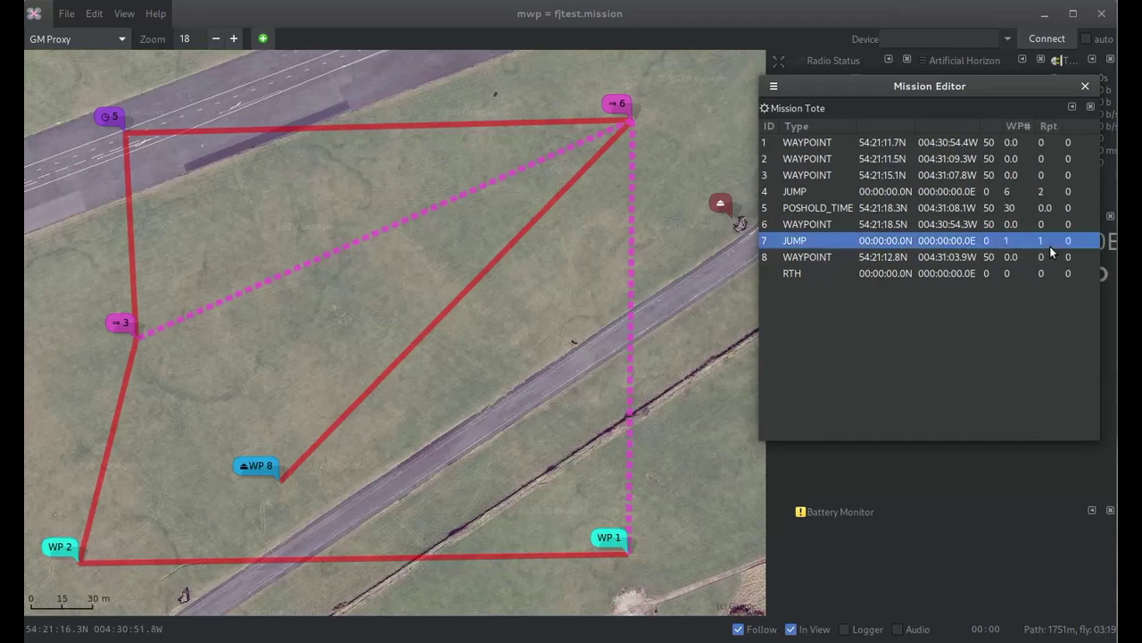
pyautogui.press('BackSpace')
pyautogui.write('3')
pyautogui.press('Return')
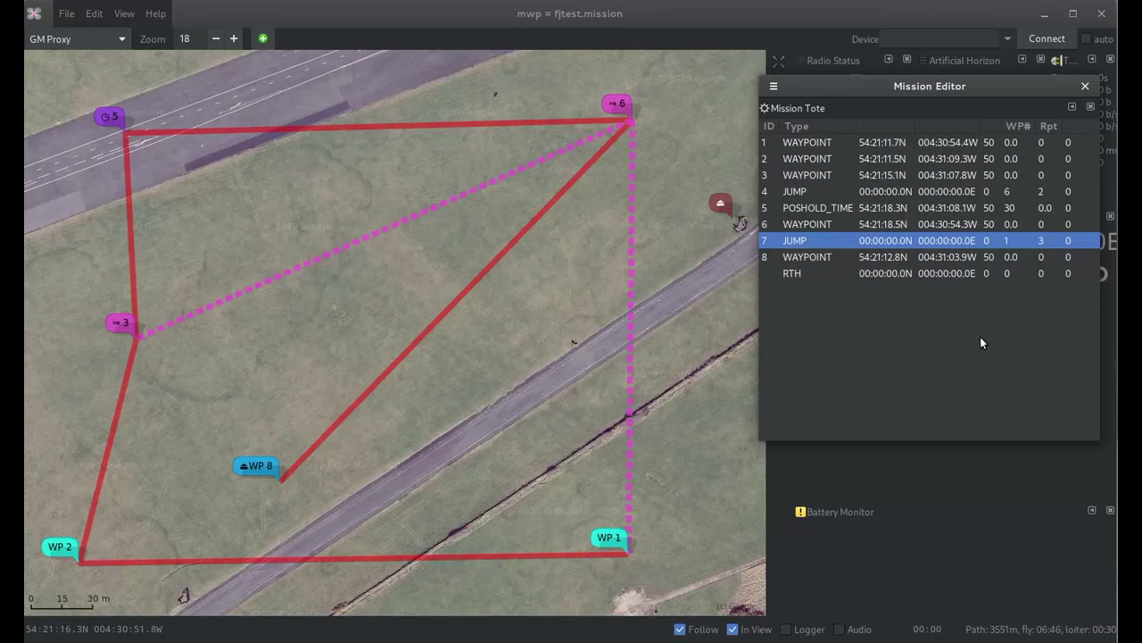
# - Start Preview Mission from the Mission Editor list's context menu to fly the rebuilt route
pyautogui.rightClick(789, 300)
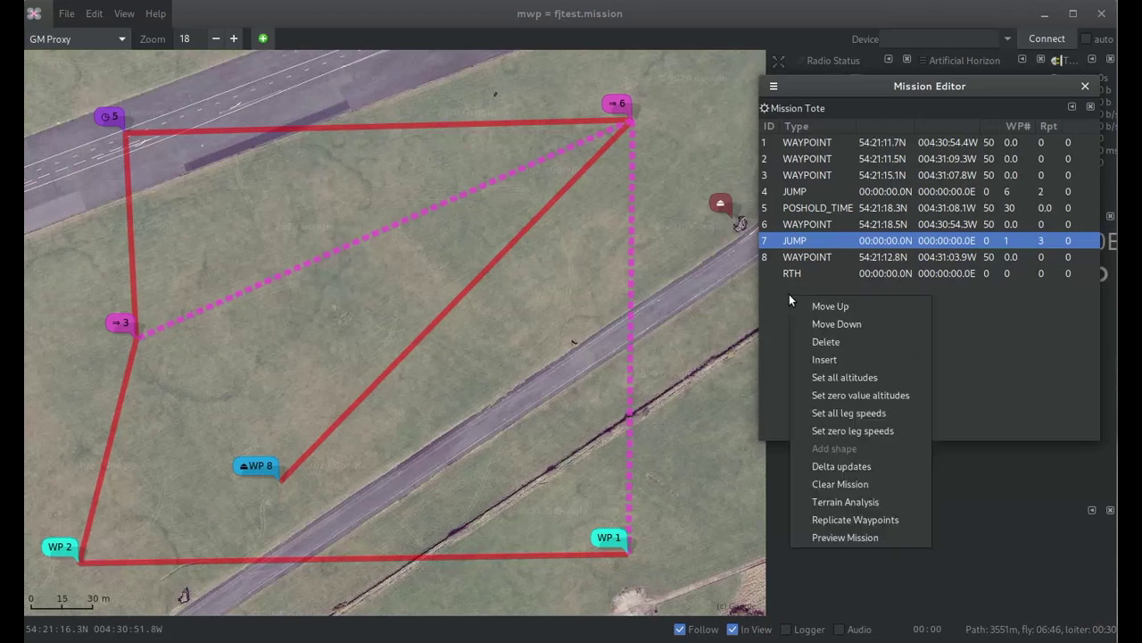
pyautogui.click(884, 537)
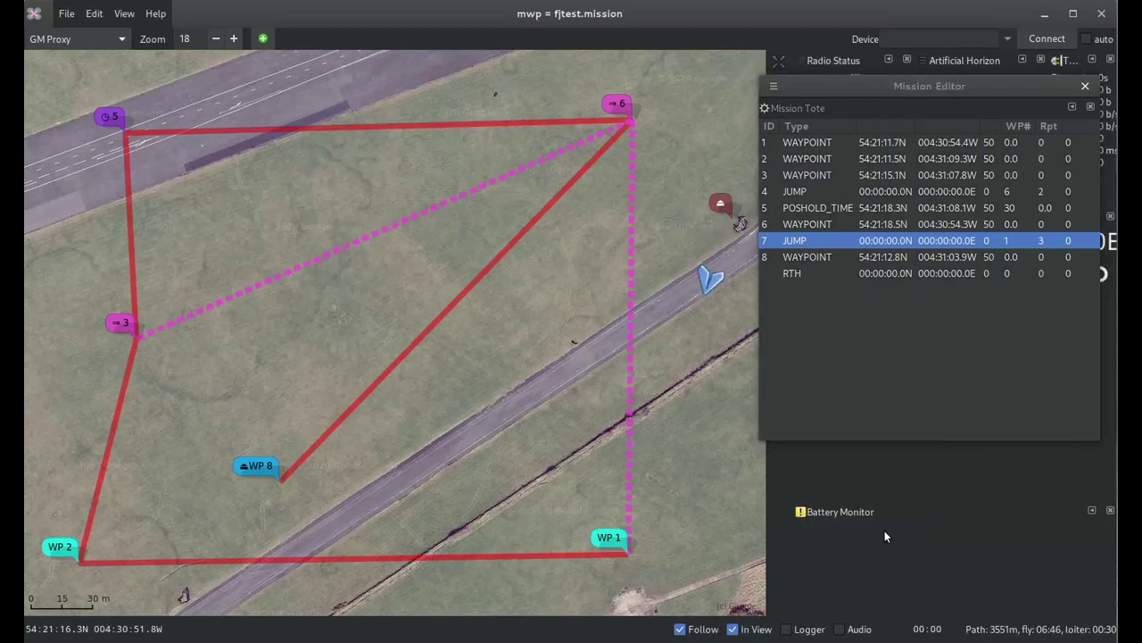
pyautogui.rightClick(861, 357)
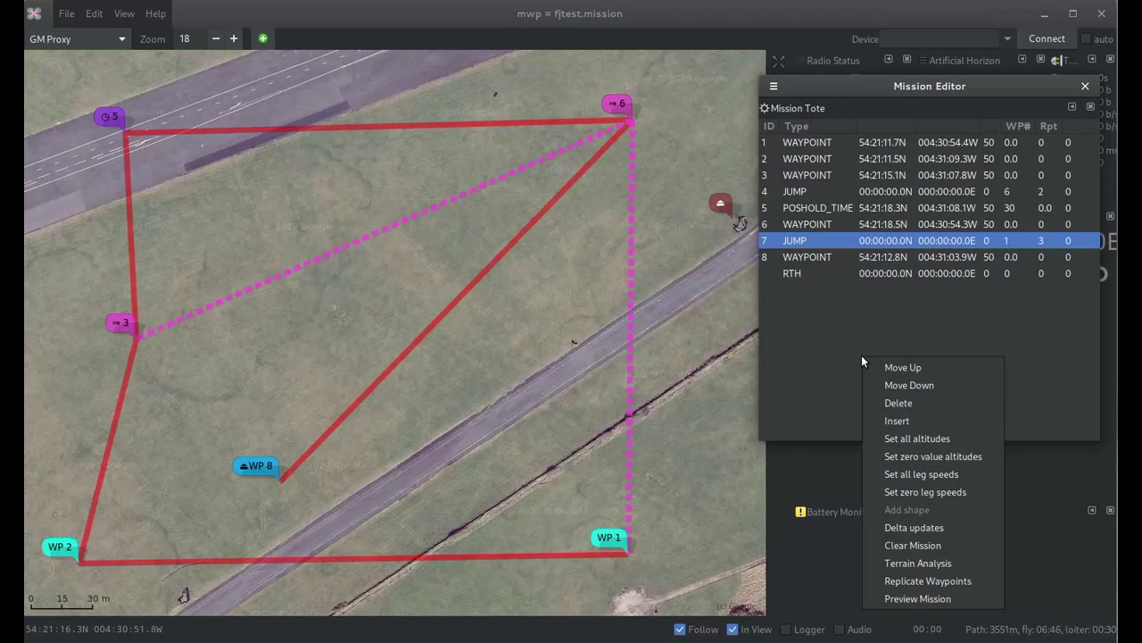
# - Close the mission actions menu by clicking the empty Mission Editor list area
pyautogui.click(843, 332)
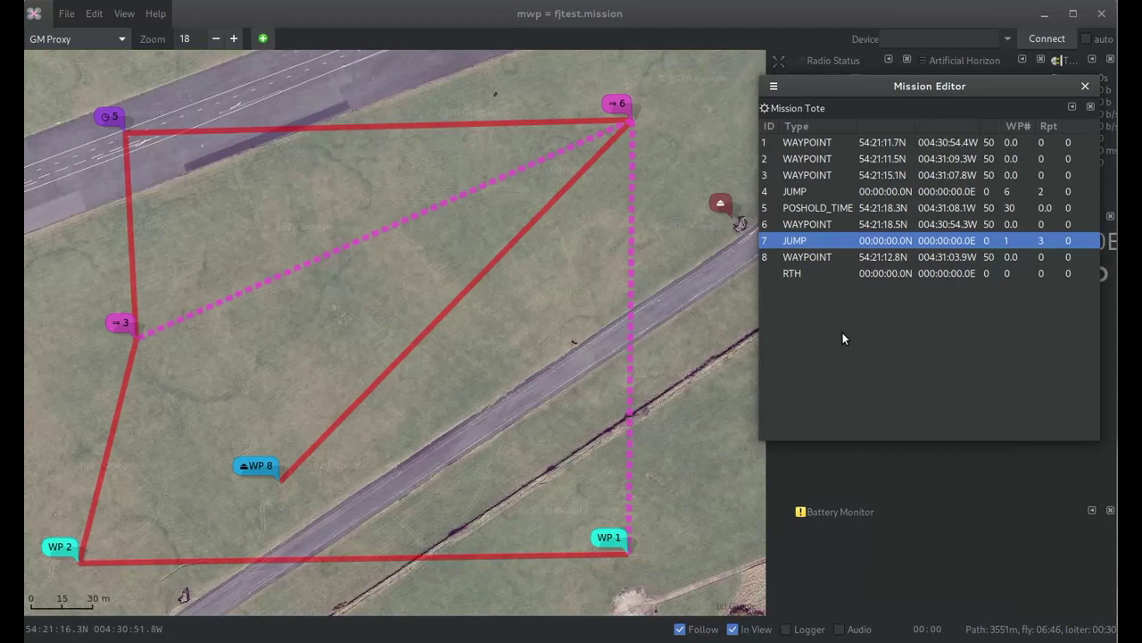